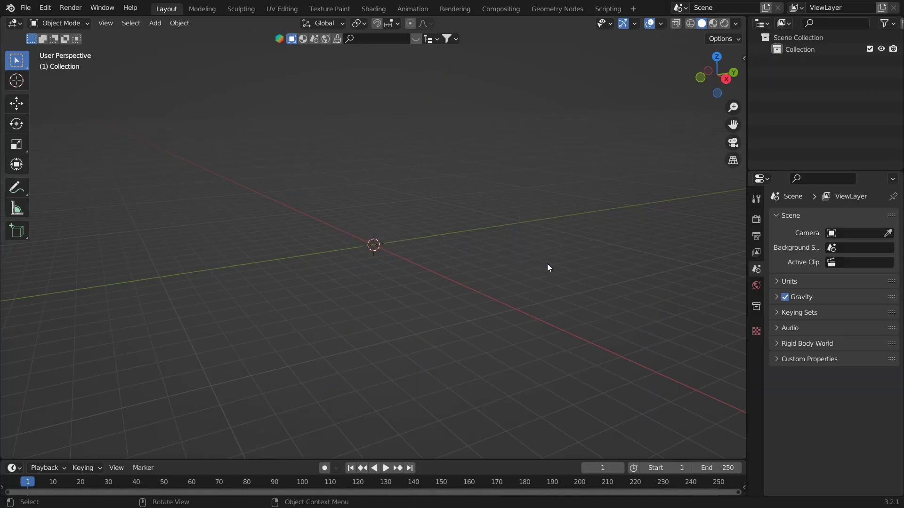
Step: Delete the default objects and add an 8-vertex circle mesh at the origin
mouse_move(533, 275)
middle_down()
mouse_move(461, 291)
mouse_move(453, 321)
mouse_move(438, 313)
middle_up()
key(shift+a)
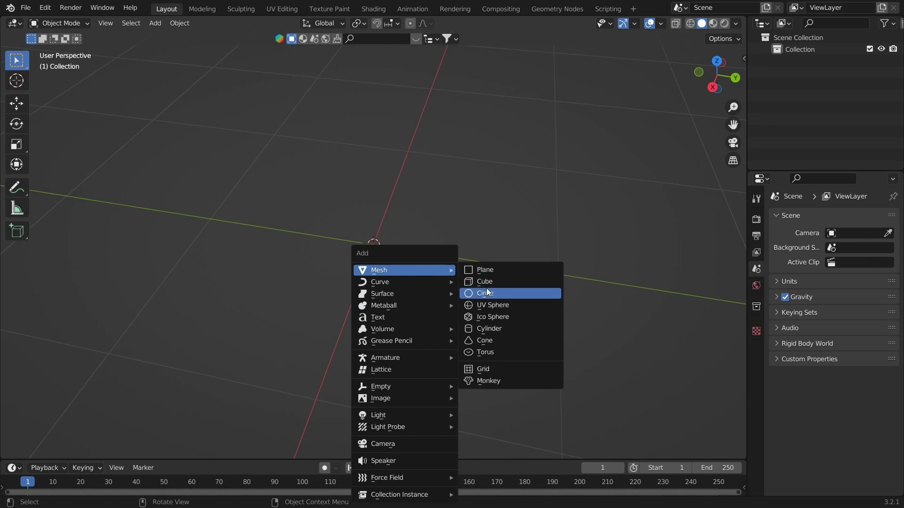
click(485, 292)
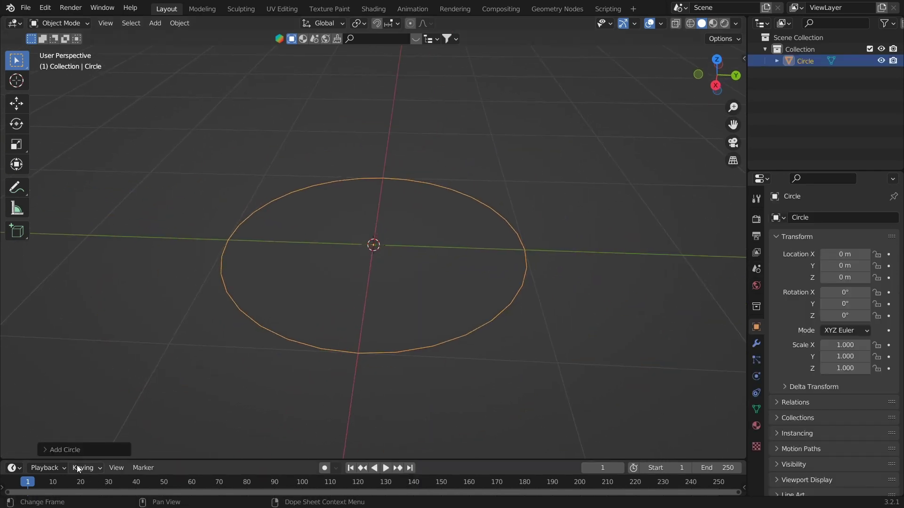
click(78, 450)
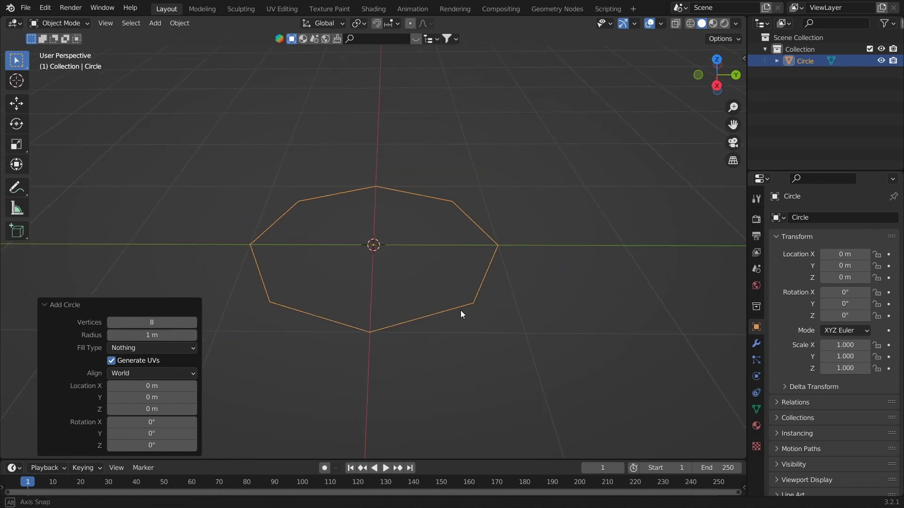
Step: Extrude the eight-vertex circle straight up along Z into a tall tube
click(399, 295)
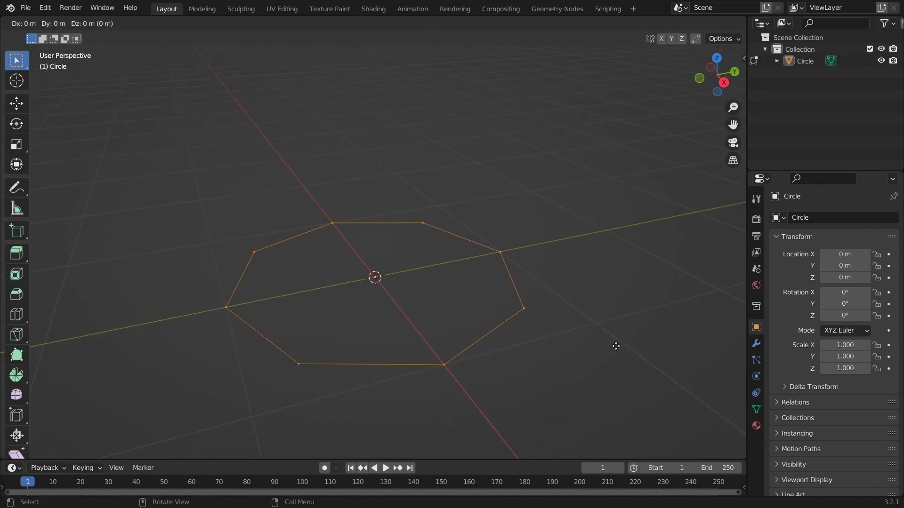
scroll(490, 326, down, 1)
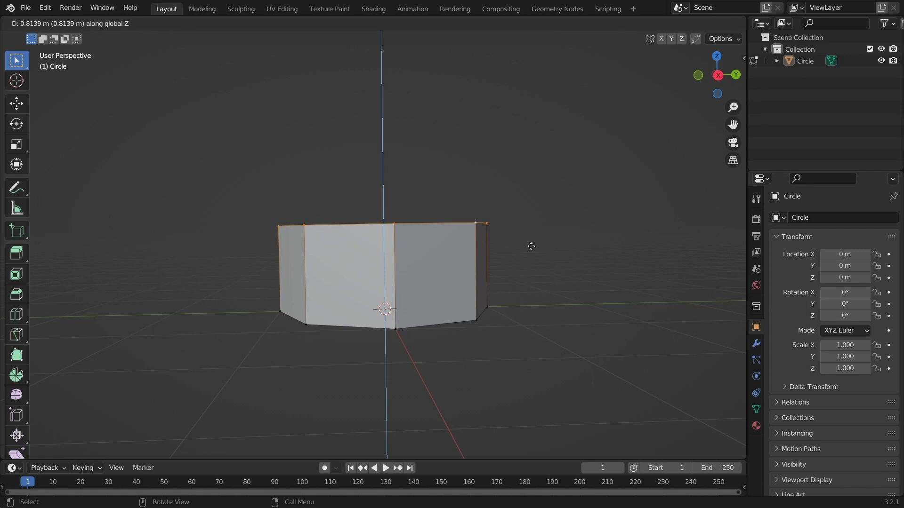
click(524, 102)
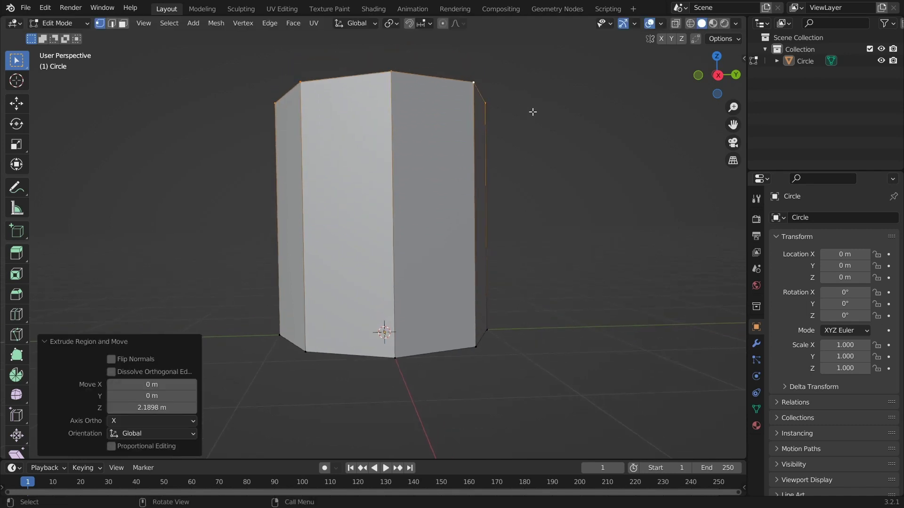
scroll(465, 253, down, 4)
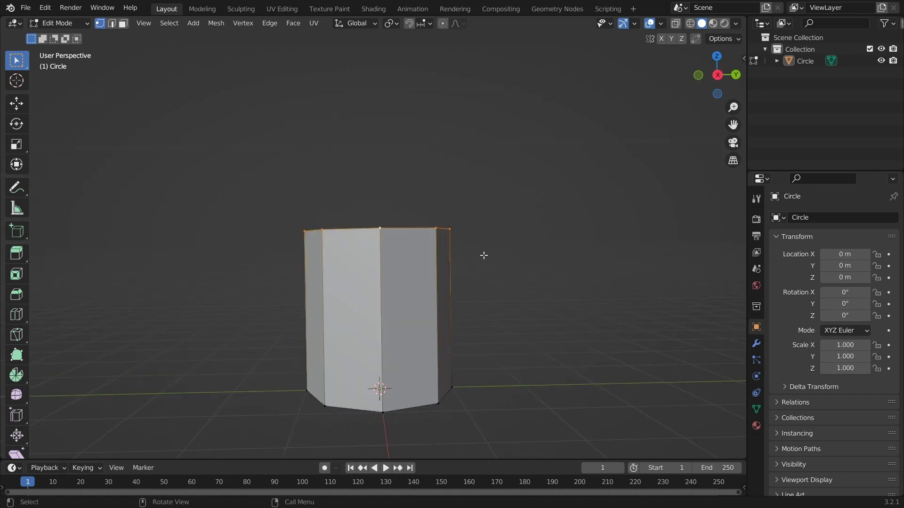
middle_drag(483, 255, 499, 292)
Step: Extrude the end ring and scale it outward into a wider rim
key(e)
key(s)
click(556, 354)
Step: In top view, flatten one side of the rim straight with S X 0
key(KP_7)
drag(404, 109, 131, 466)
key(s)
key(x)
key(0)
key(Return)
scroll(601, 275, up, 1)
Step: Flatten the rim's top and bottom vertices in X-ray to square the flange
shift+middle_drag(618, 275, 648, 308)
key(shift+z)
key(s)
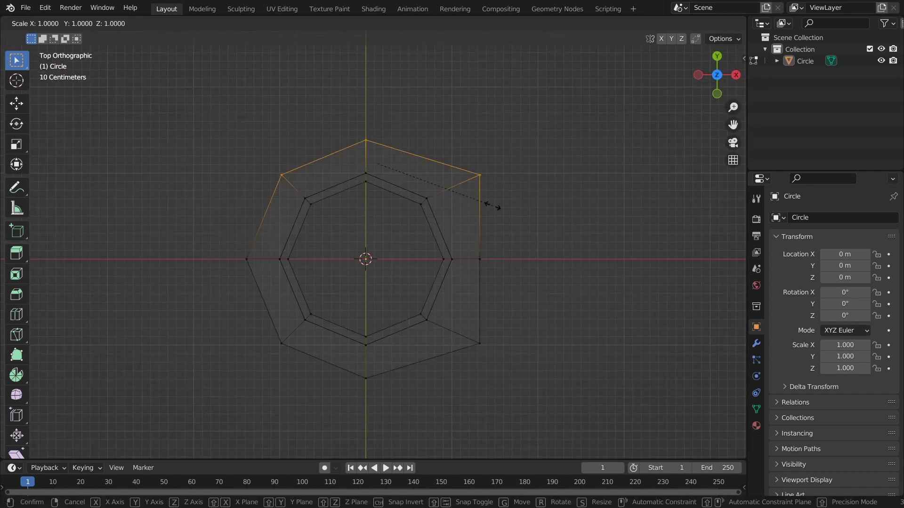
shift+middle_drag(479, 232, 517, 157)
drag(565, 233, 297, 318)
key(b)
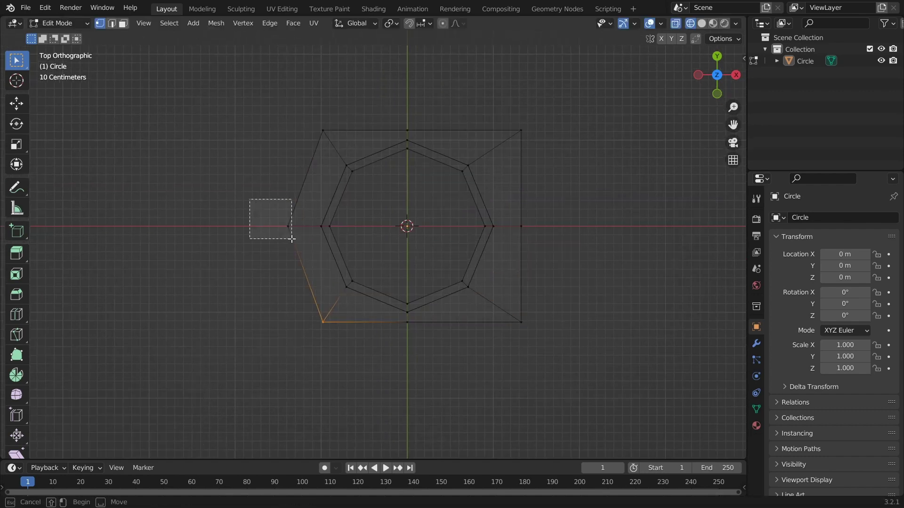
key(shift+z)
shift+middle_drag(363, 151, 356, 169)
mouse_move(427, 341)
middle_down()
mouse_move(550, 311)
mouse_move(519, 250)
middle_up()
Step: Scale the squared outer ring slightly larger
key(s)
click(575, 307)
key(s)
click(561, 318)
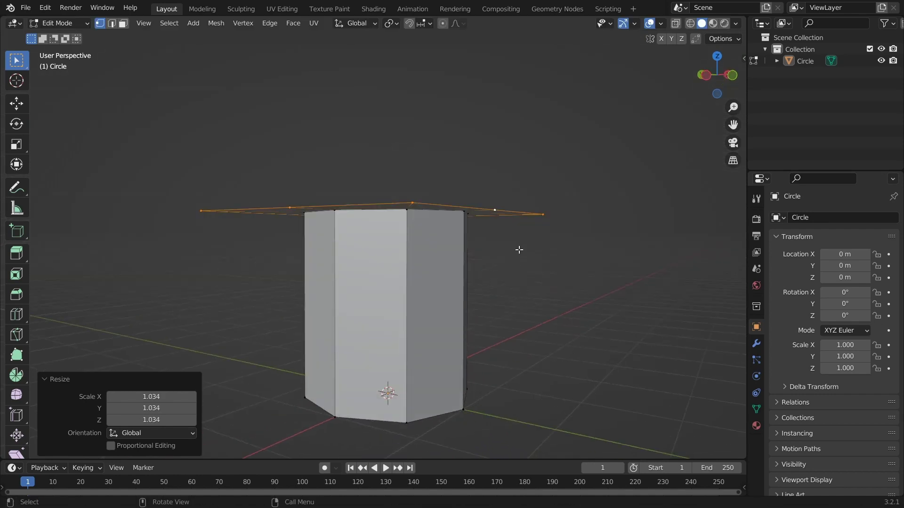
scroll(552, 264, down, 2)
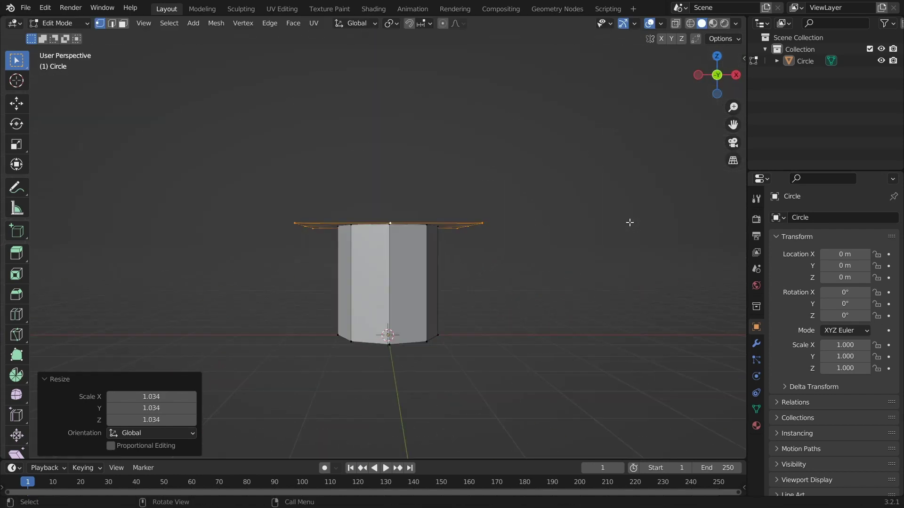
Step: In side view, extrude the ring into a thin slab and reposition it
middle_drag(629, 223, 630, 223)
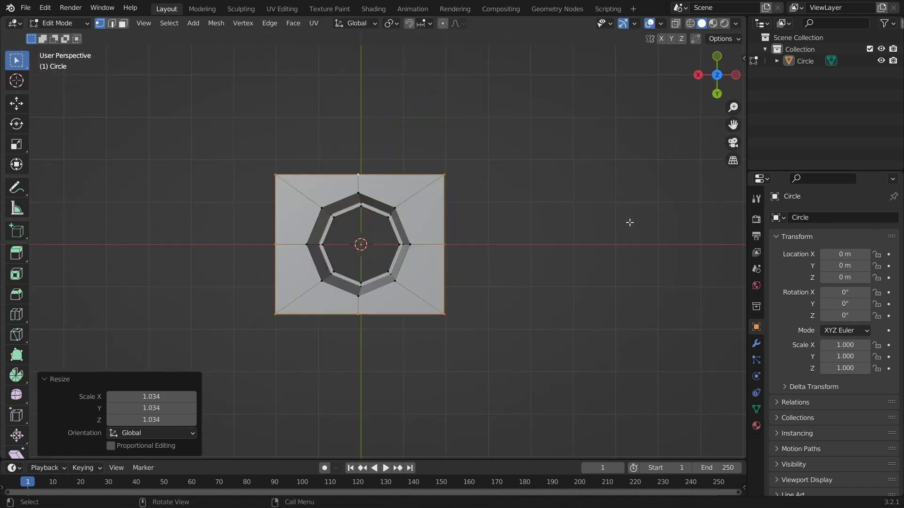
key(KP_3)
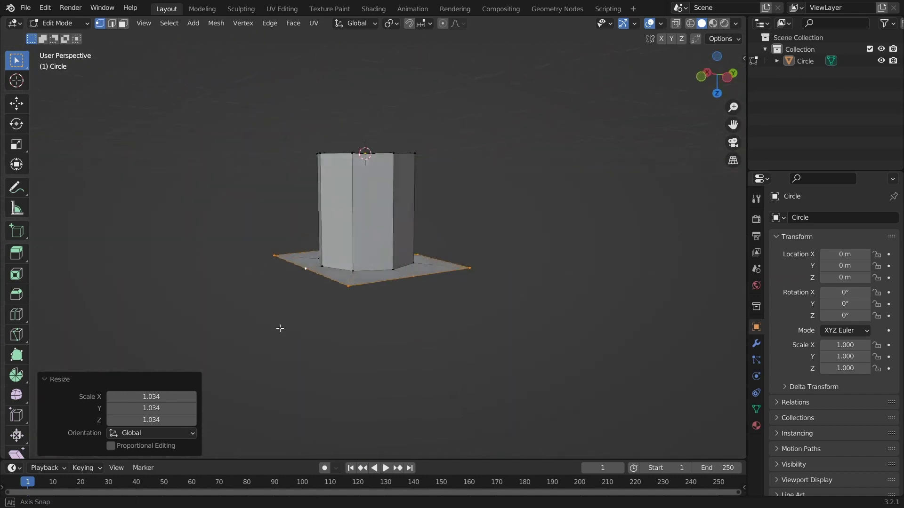
scroll(417, 224, up, 2)
key(e)
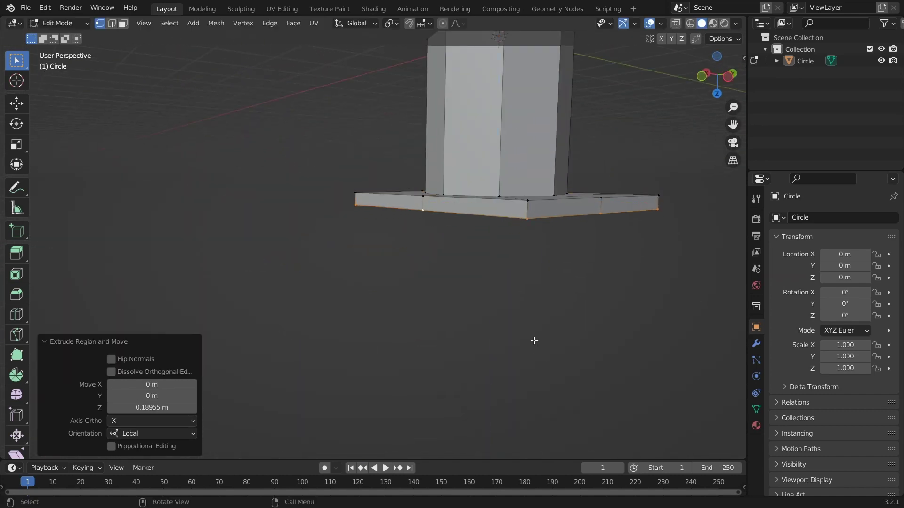
middle_drag(534, 340, 566, 315)
key(g)
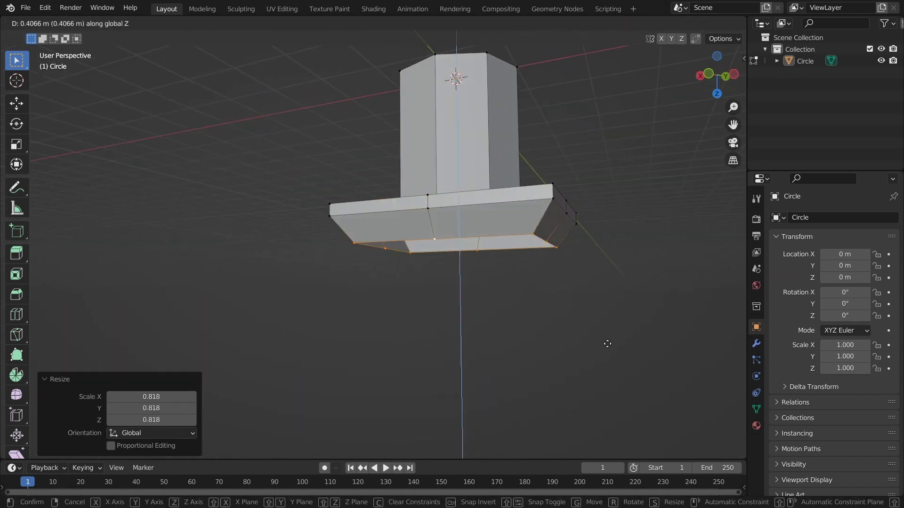
middle_drag(602, 330, 558, 339)
Step: Extrude the lower ring downward into the tall boxy body
key(e)
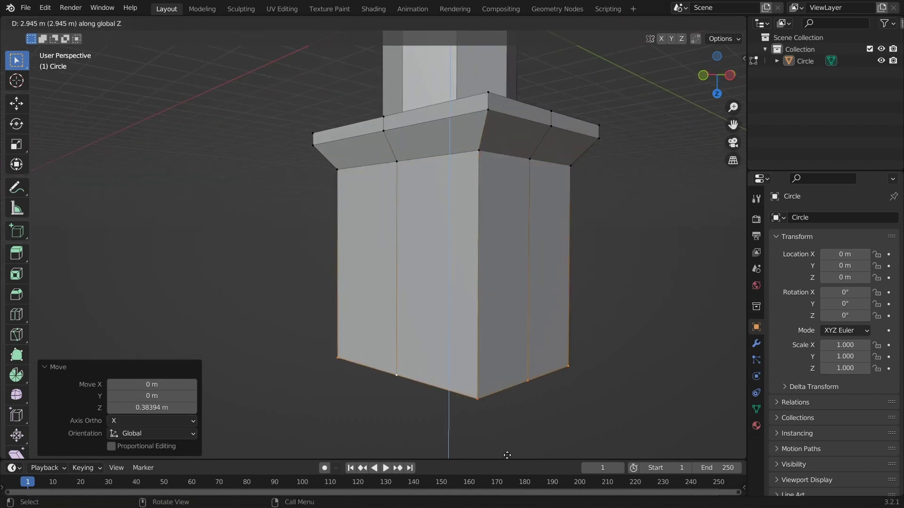
click(508, 455)
scroll(452, 301, down, 2)
key(2)
middle_drag(439, 280, 476, 196)
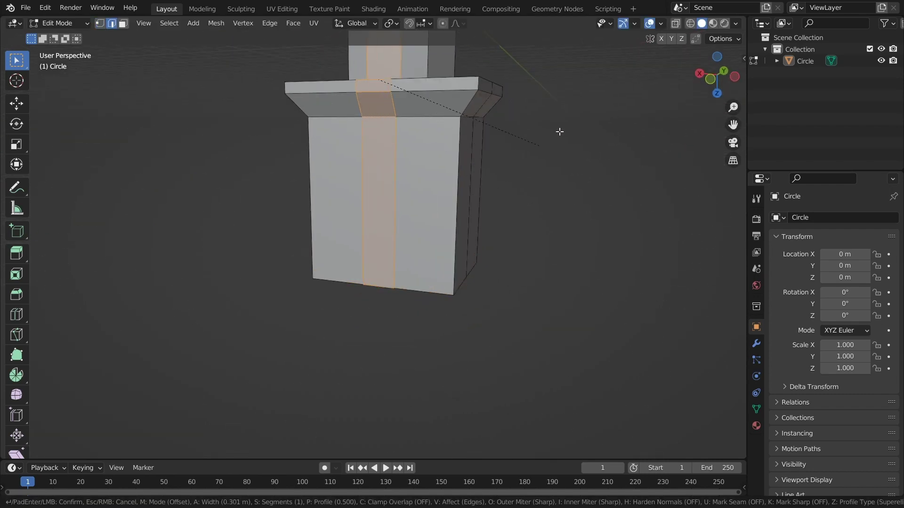
Step: Bevel the vertical edge and add a centred horizontal edge loop
click(560, 132)
middle_drag(476, 161, 495, 212)
key(ctrl+r)
click(461, 182)
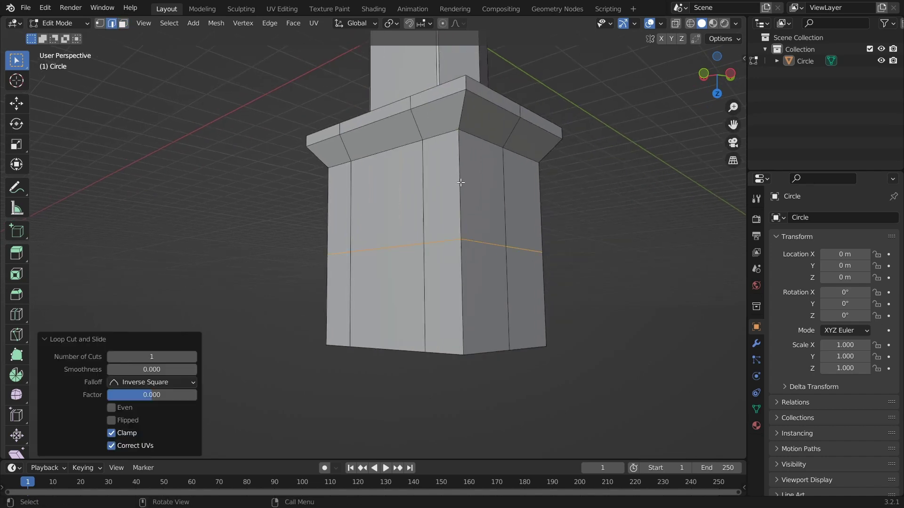
right_click(507, 213)
scroll(511, 192, up, 2)
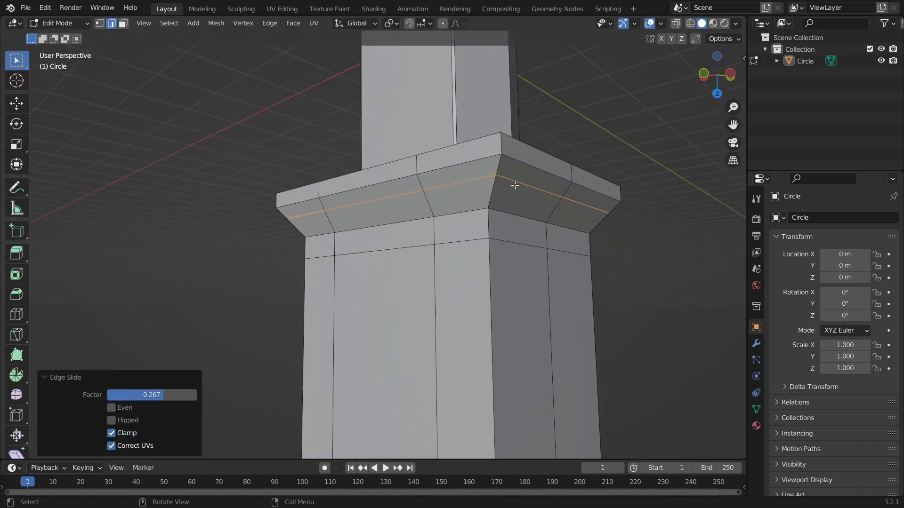
Step: Select the side face strip and add another edge loop around the body
key(3)
middle_drag(515, 185, 424, 212)
click(353, 116)
ctrl+click(434, 247)
key(e)
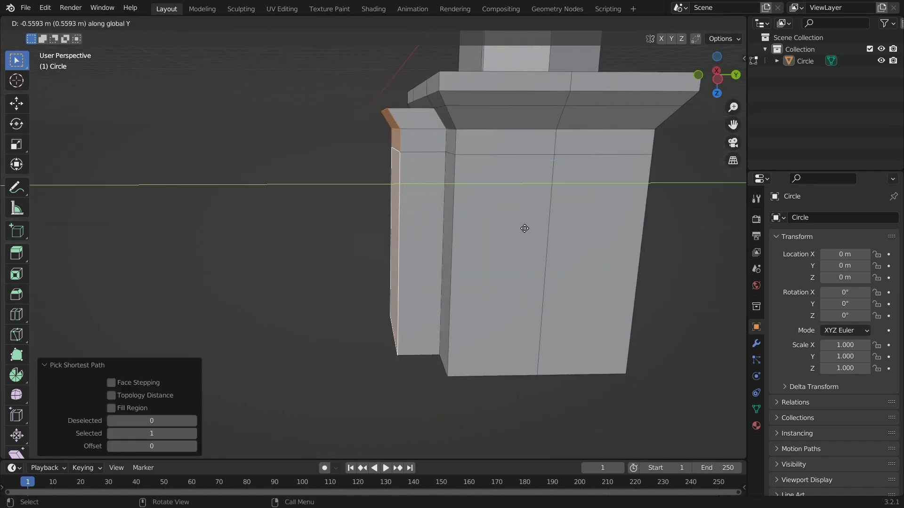
right_click(507, 221)
mouse_move(507, 221)
middle_down()
mouse_move(451, 197)
mouse_move(426, 296)
mouse_move(460, 299)
mouse_move(396, 212)
middle_up()
key(ctrl+r)
click(448, 187)
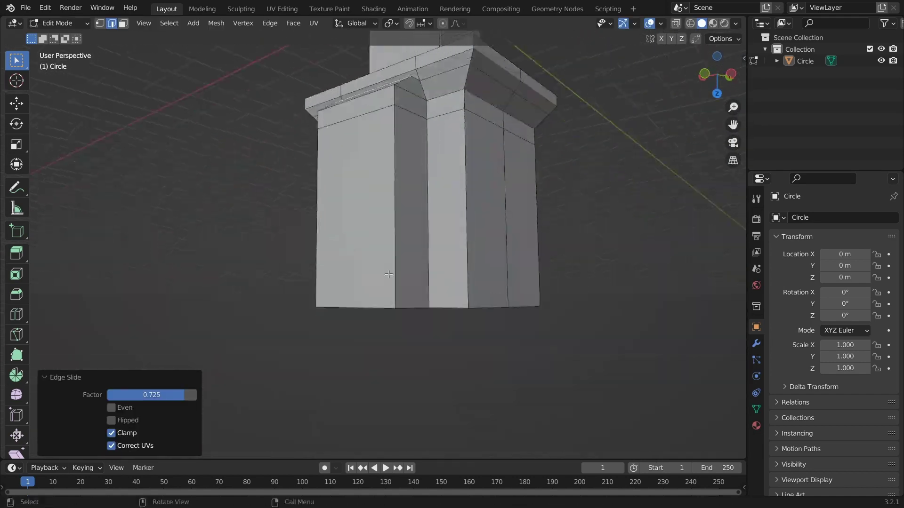
Step: Push the left side face outward along Y into a protruding block
key(3)
ctrl+click(318, 233)
mouse_move(318, 233)
middle_down()
mouse_move(372, 200)
mouse_move(423, 247)
mouse_move(536, 282)
middle_up()
key(g)
key(y)
click(348, 216)
Step: Select the whole mesh and scale it along X
key(a)
click(614, 281)
mouse_move(614, 281)
middle_down()
mouse_move(400, 161)
mouse_move(537, 177)
middle_up()
Step: Delete the neck's top face and round its rim with LoopTools Circle
key(n)
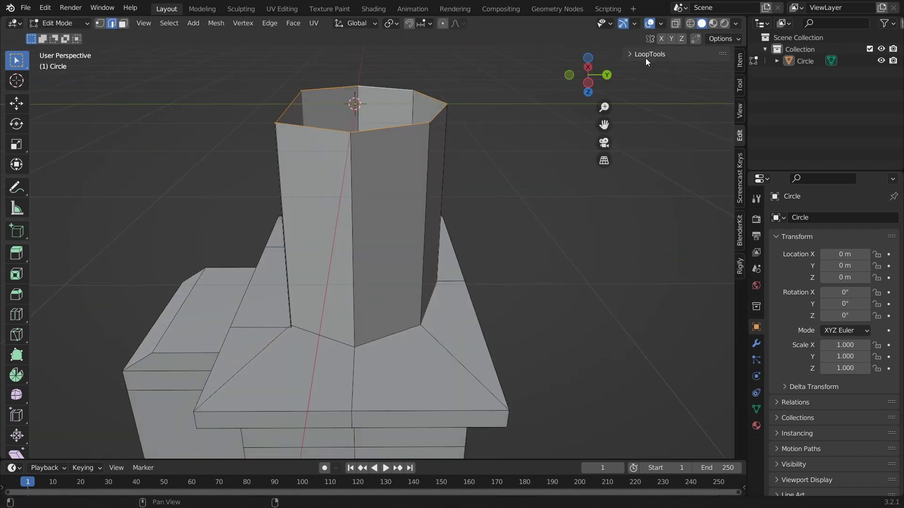
click(649, 54)
click(683, 83)
Step: In Object Mode, add a level-3 Subdivision Surface modifier with Ctrl+3
key(Tab)
mouse_move(666, 87)
middle_down()
mouse_move(435, 216)
mouse_move(752, 347)
middle_up()
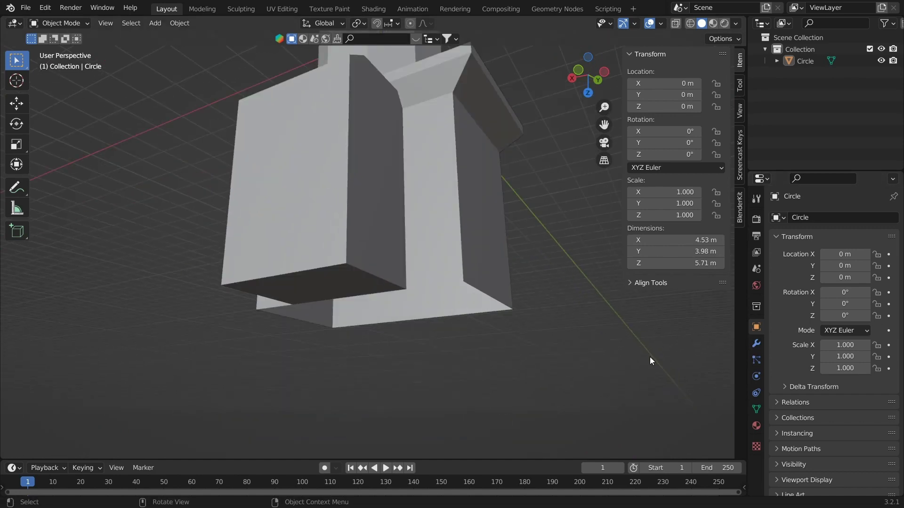
middle_drag(666, 413, 759, 344)
click(759, 344)
key(ctrl+3)
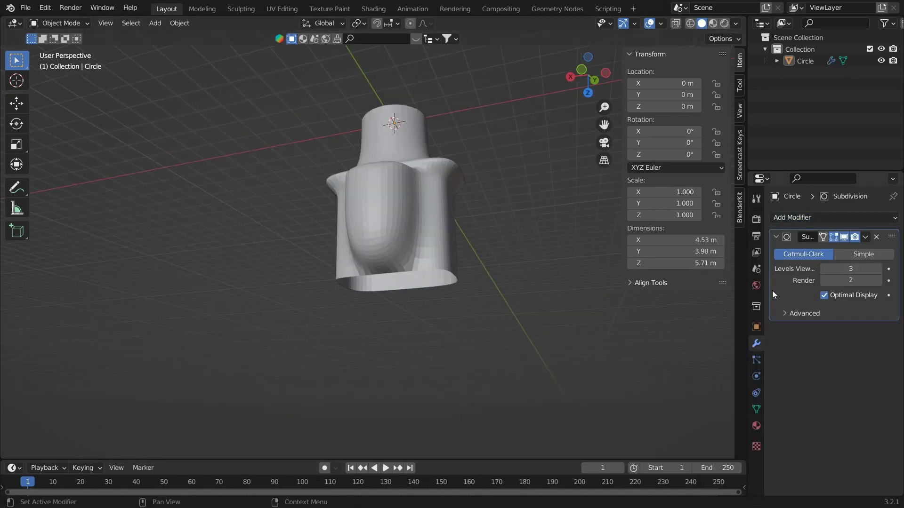
Step: Add a support loop around the flange and bevel the flange edge
middle_drag(511, 288, 409, 282)
key(Tab)
scroll(449, 301, up, 5)
key(ctrl+r)
click(428, 323)
right_click(428, 323)
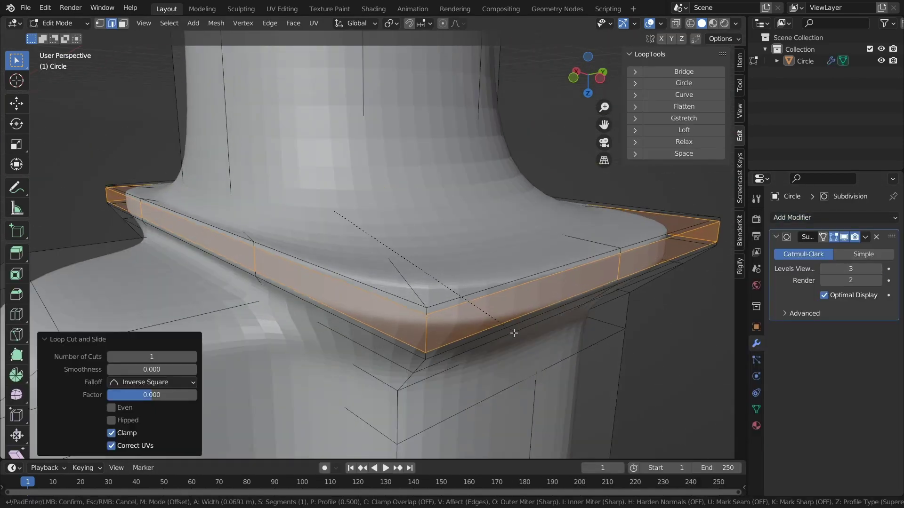
key(Escape)
scroll(422, 270, down, 4)
Step: Slide a support loop near the base and enable X-ray view
middle_drag(422, 270, 403, 270)
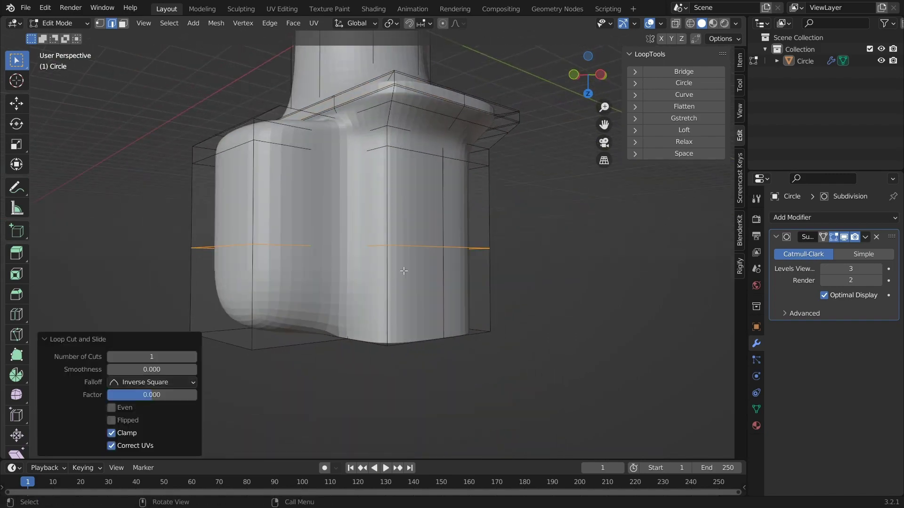
click(391, 363)
mouse_move(391, 362)
middle_down()
mouse_move(362, 337)
mouse_move(448, 306)
mouse_move(309, 354)
middle_up()
key(shift+z)
key(shift+z)
scroll(448, 307, down, 3)
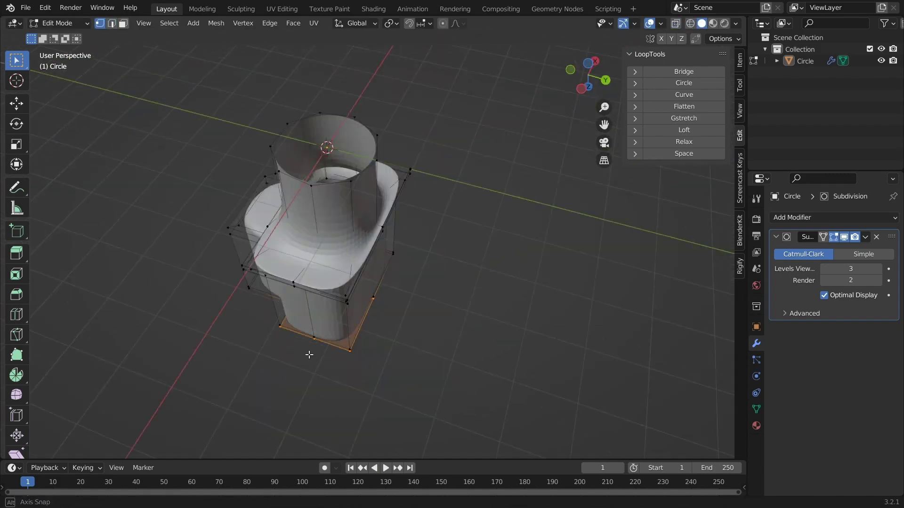
Step: Round the neck loop into a true circle and select a body face in vertex mode
click(683, 83)
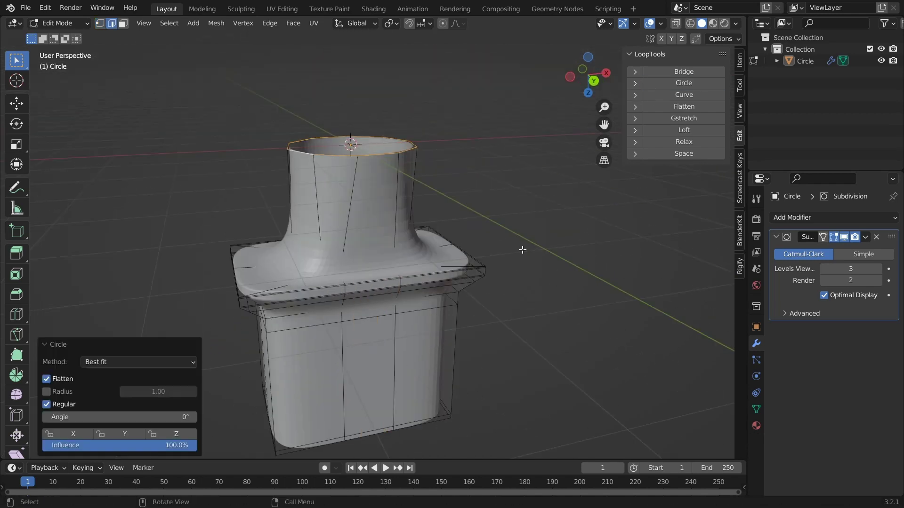
scroll(521, 250, up, 3)
mouse_move(521, 251)
middle_down()
mouse_move(447, 234)
mouse_move(500, 317)
mouse_move(449, 265)
mouse_move(517, 147)
middle_up()
key(1)
shift+click(498, 319)
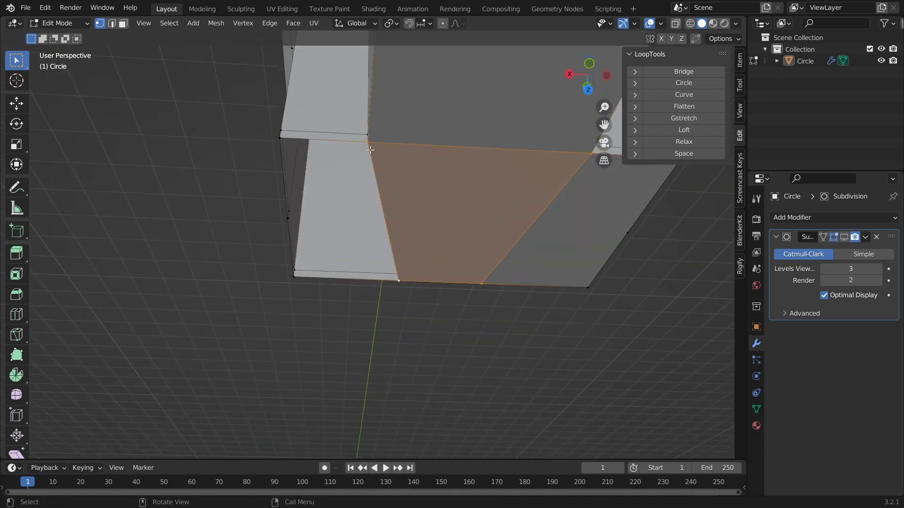
mouse_move(370, 150)
middle_down()
mouse_move(422, 298)
mouse_move(321, 315)
middle_up()
Step: Add a centred loop cut and merge the underside vertices At Center
key(ctrl+r)
click(422, 297)
right_click(422, 298)
key(m)
click(505, 265)
middle_drag(418, 279, 438, 272)
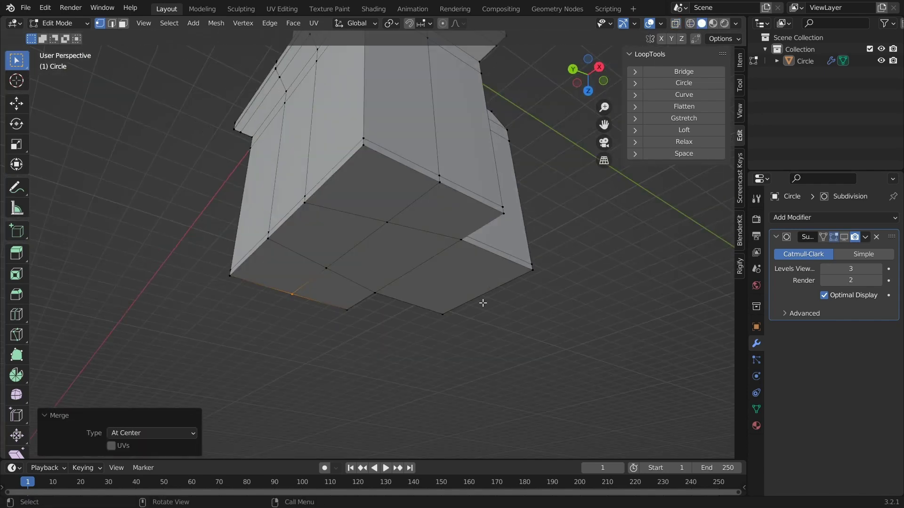
Step: Add a centred support loop across the side extrusion
key(Tab)
key(Tab)
key(ctrl+r)
click(437, 272)
right_click(438, 272)
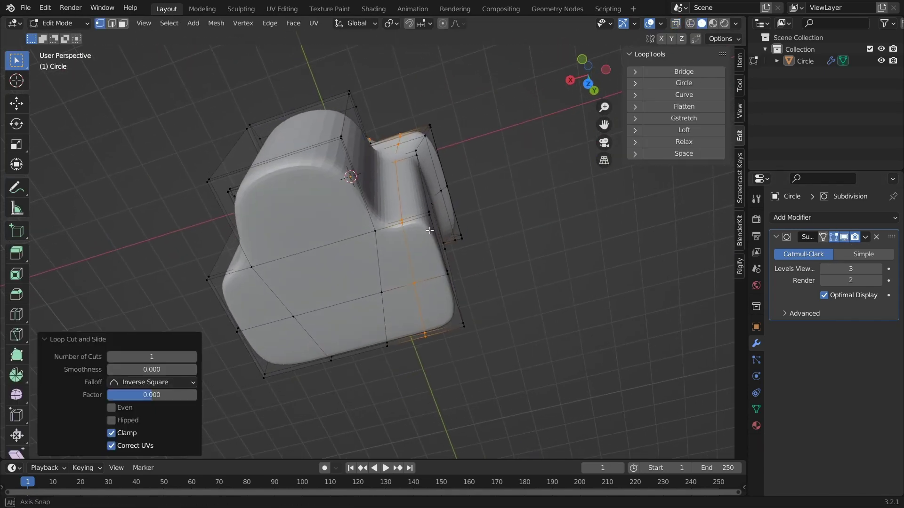
mouse_move(439, 271)
middle_down()
mouse_move(446, 252)
mouse_move(504, 286)
mouse_move(384, 259)
mouse_move(464, 305)
mouse_move(540, 297)
mouse_move(466, 245)
mouse_move(509, 285)
middle_up()
click(464, 245)
Step: Add another centred body loop and set subdivision viewport level to 2
key(Tab)
key(Tab)
key(ctrl+r)
click(384, 259)
right_click(384, 259)
key(Tab)
key(Tab)
key(Tab)
key(Tab)
key(ctrl+2)
click(438, 249)
mouse_move(439, 249)
middle_down()
mouse_move(362, 288)
mouse_move(397, 245)
middle_up()
Step: Scale the face column on the side extrusion and preview the smoothing
key(s)
click(395, 268)
key(3)
ctrl+click(362, 288)
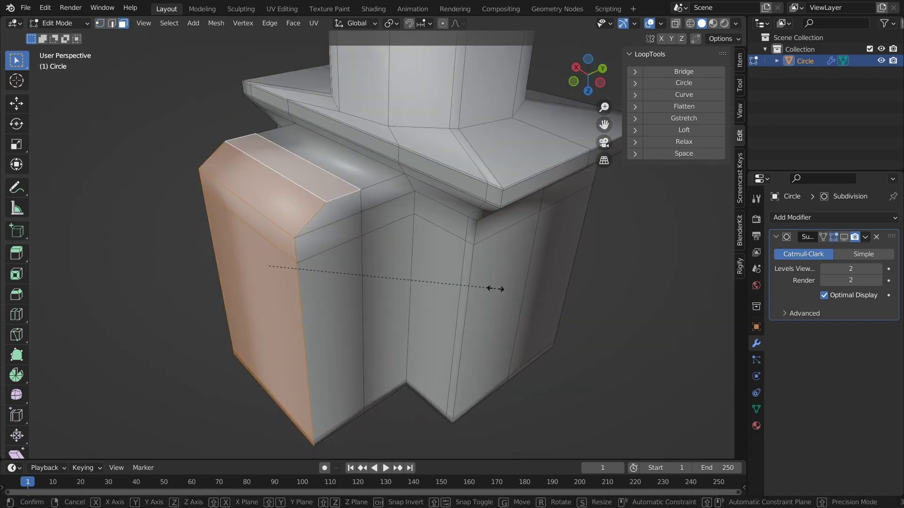
click(314, 239)
mouse_move(314, 238)
middle_down()
mouse_move(479, 239)
mouse_move(487, 223)
middle_up()
key(Tab)
key(Tab)
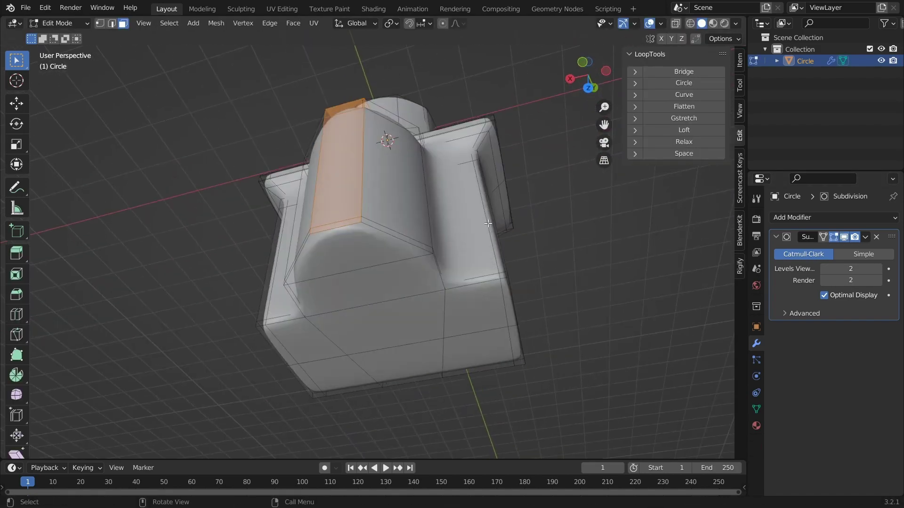
Step: Add a loop cut near the top and make the top loop circular with LoopTools
mouse_move(453, 267)
middle_down()
mouse_move(396, 282)
mouse_move(353, 447)
middle_up()
key(ctrl+r)
click(395, 282)
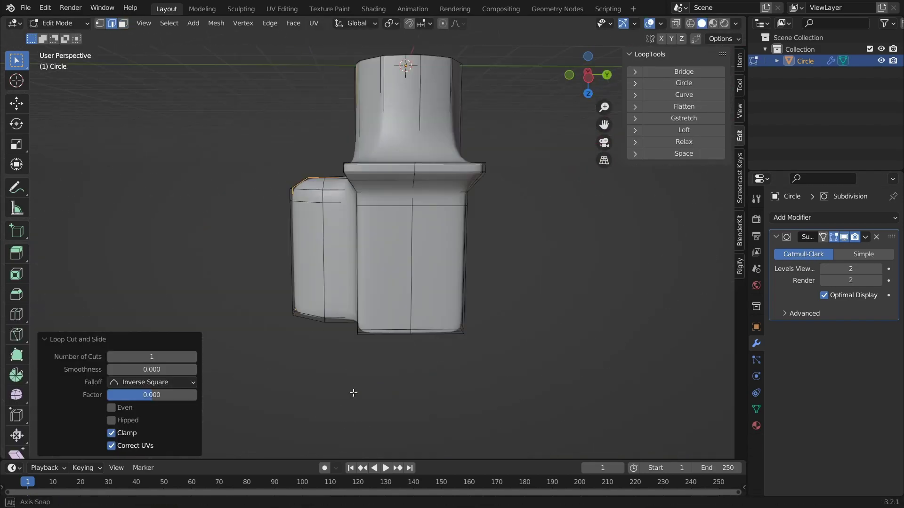
key(2)
alt+click(487, 163)
click(668, 86)
Step: Bevel an edge, checking the smoothed preview, then return to Object Mode
middle_drag(438, 233, 380, 319)
key(Tab)
middle_drag(494, 247, 402, 323)
key(Tab)
mouse_move(597, 335)
ctrl+middle_down()
mouse_move(542, 326)
mouse_move(450, 249)
ctrl+middle_up()
click(565, 332)
key(Tab)
scroll(534, 343, down, 5)
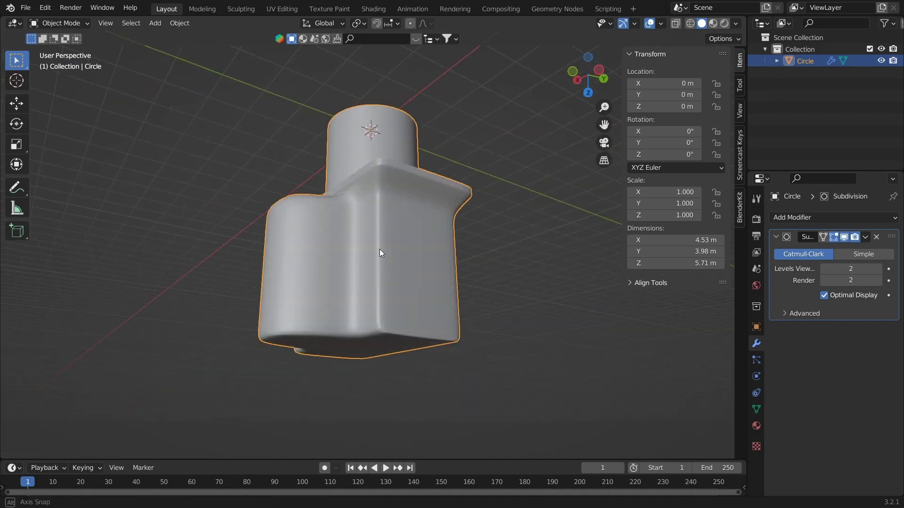
Step: Move the side extrusion's faces along Y, closer to the plug body
key(Tab)
middle_drag(379, 253, 579, 332)
key(alt+z)
drag(384, 132, 555, 414)
key(alt+z)
mouse_move(556, 414)
middle_down()
mouse_move(566, 265)
mouse_move(406, 269)
mouse_move(471, 393)
middle_up()
click(539, 258)
click(394, 264)
Step: Scale the mesh along Y from a side view and make the neck loops circular
alt+middle_drag(595, 90, 575, 278)
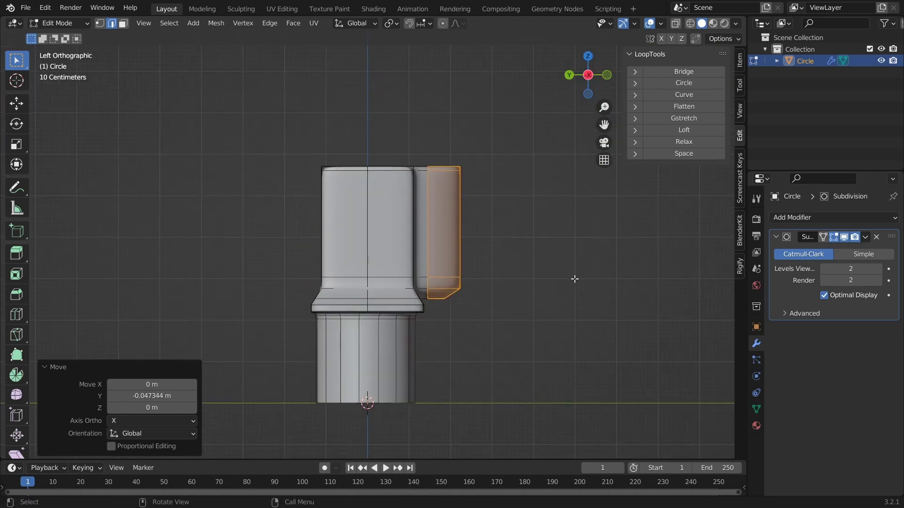
key(a)
key(s)
key(y)
alt+click(405, 215)
middle_drag(405, 214, 684, 83)
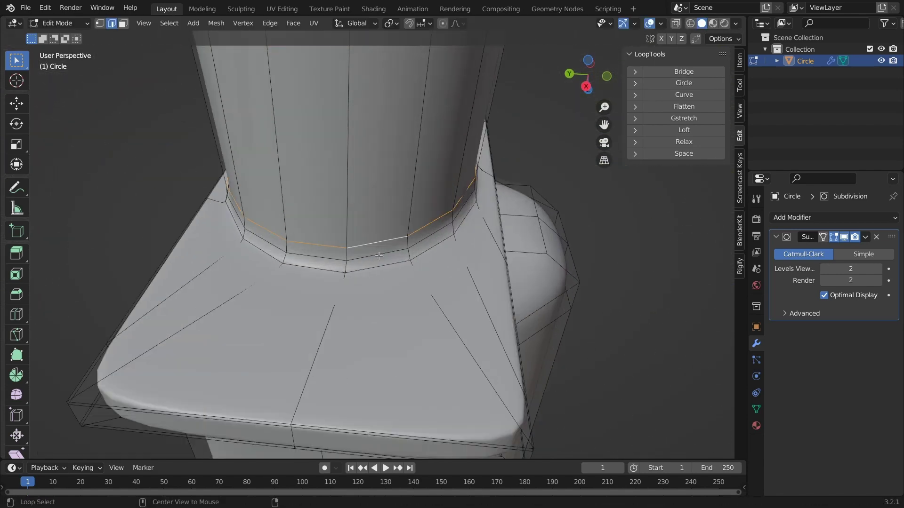
click(684, 82)
mouse_move(561, 159)
middle_down()
mouse_move(559, 270)
mouse_move(555, 243)
middle_up()
Step: Rescale the selected neck loop twice to adjust its size
key(s)
click(555, 242)
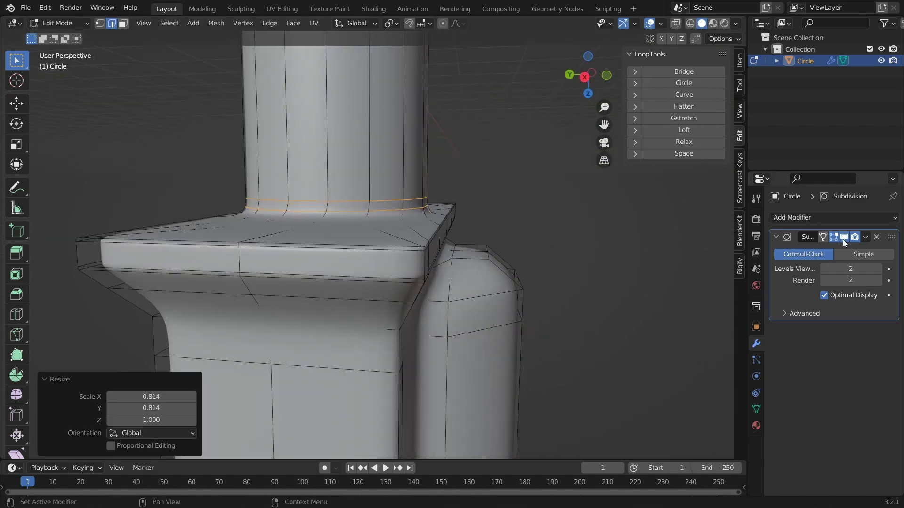
scroll(555, 242, up, 2)
click(680, 87)
key(s)
click(548, 289)
Step: Preview the smoothed plug, then select the neck's base loop, top rim and surrounding geometry
key(Tab)
middle_drag(547, 290, 513, 299)
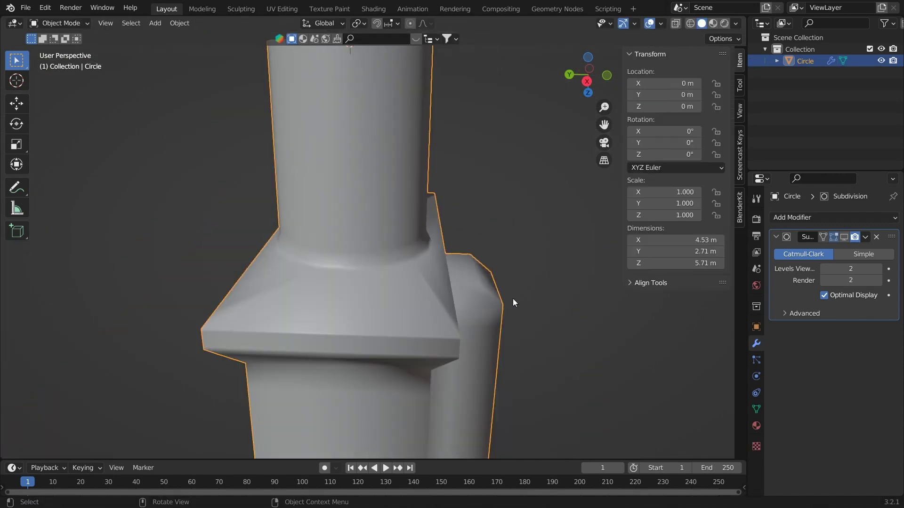
scroll(512, 299, down, 3)
key(Tab)
middle_drag(399, 272, 382, 248)
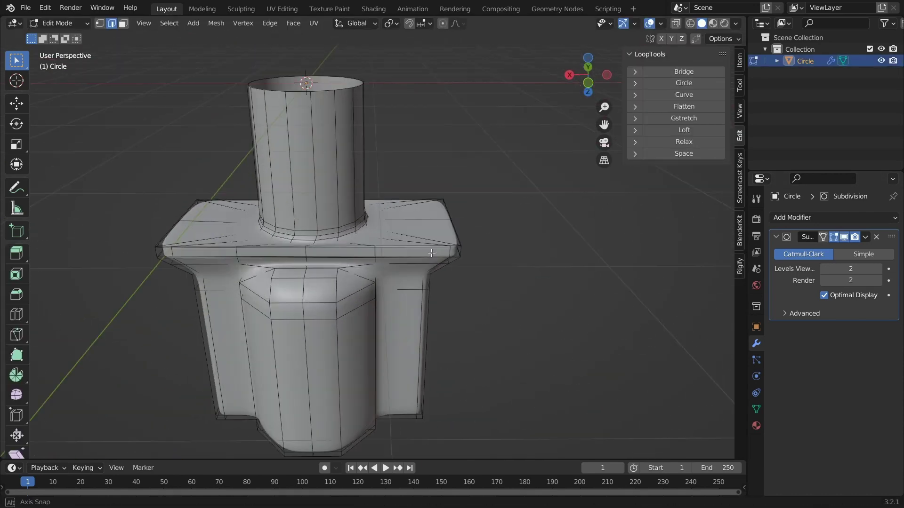
scroll(309, 244, up, 3)
alt+click(309, 244)
middle_drag(317, 227, 316, 167)
alt+shift+click(315, 168)
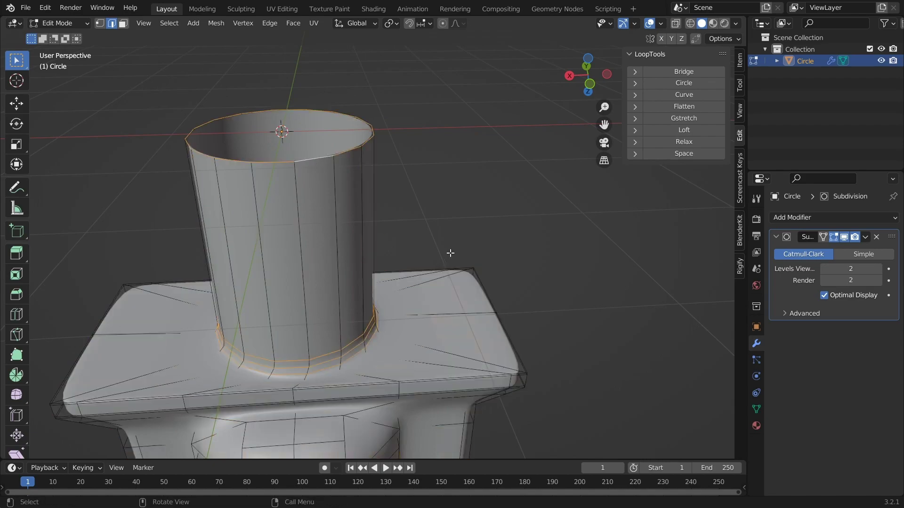
key(alt+z)
key(l)
scroll(450, 253, up, 3)
mouse_move(449, 253)
middle_down()
mouse_move(353, 258)
mouse_move(419, 191)
middle_up()
drag(419, 192, 78, 151)
key(alt+z)
scroll(359, 191, down, 3)
Step: Scale the selected neck-base geometry along the X axis
middle_drag(621, 240, 561, 300)
key(s)
key(x)
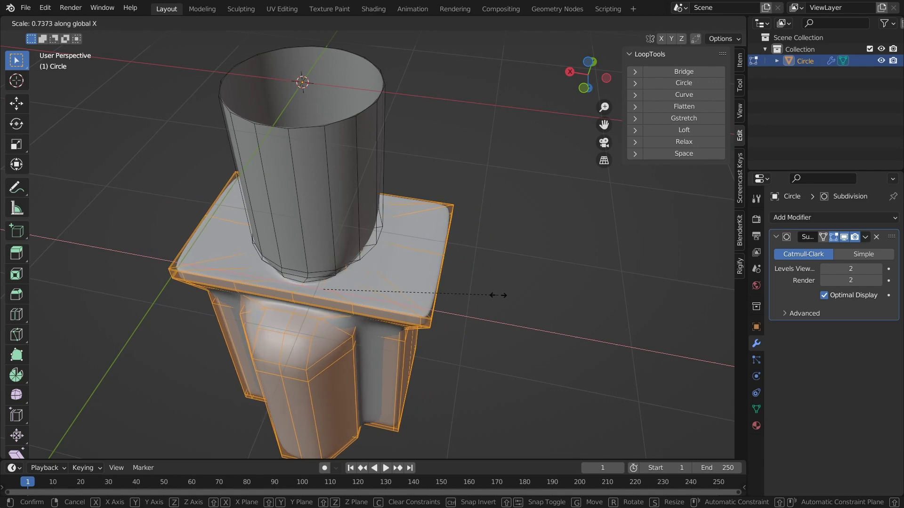
click(498, 295)
scroll(498, 295, up, 3)
Step: Dissolve the neck-base loop and resize the neck to 0.74
middle_drag(498, 295, 453, 233)
alt+click(395, 304)
key(ctrl+x)
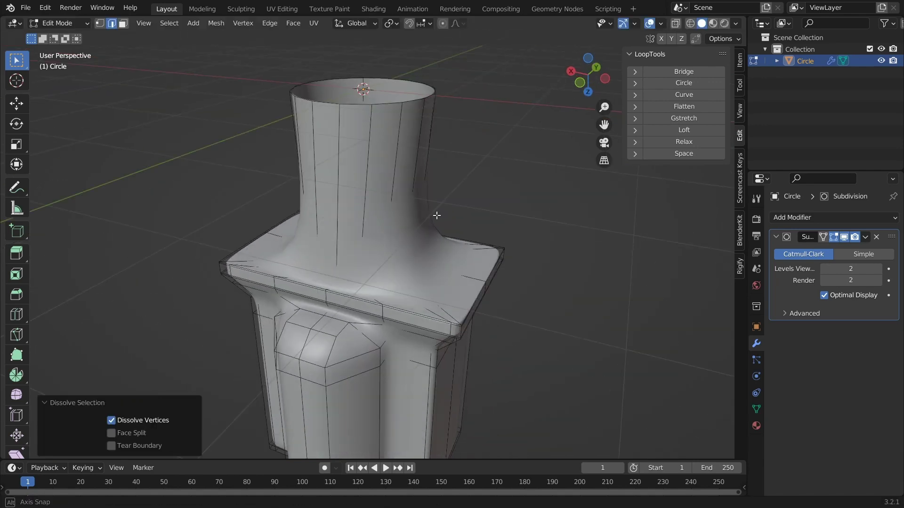
click(521, 197)
middle_drag(521, 197, 475, 210)
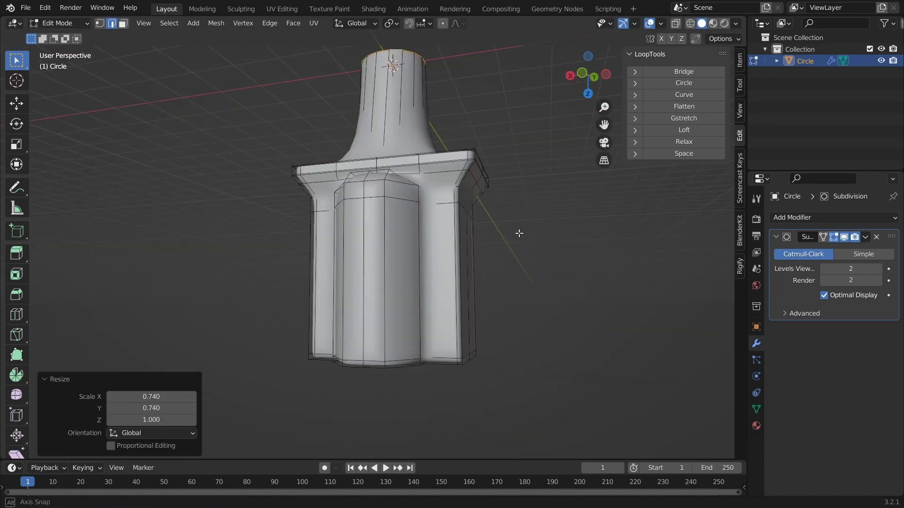
Step: Extrude, inset and bevel the bottom edge loop of the neck
key(Tab)
key(Tab)
alt+click(480, 214)
key(Tab)
middle_drag(480, 214, 424, 196)
key(Tab)
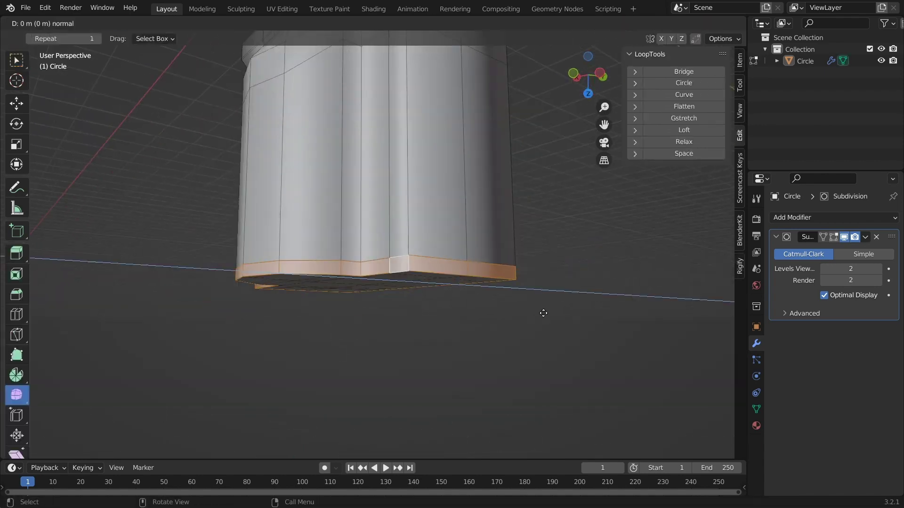
click(543, 313)
middle_drag(543, 313, 533, 380)
key(i)
click(599, 363)
key(ctrl+b)
Step: Bevel the neck bands with 3 segments and push the inner faces inward as grooves
click(478, 388)
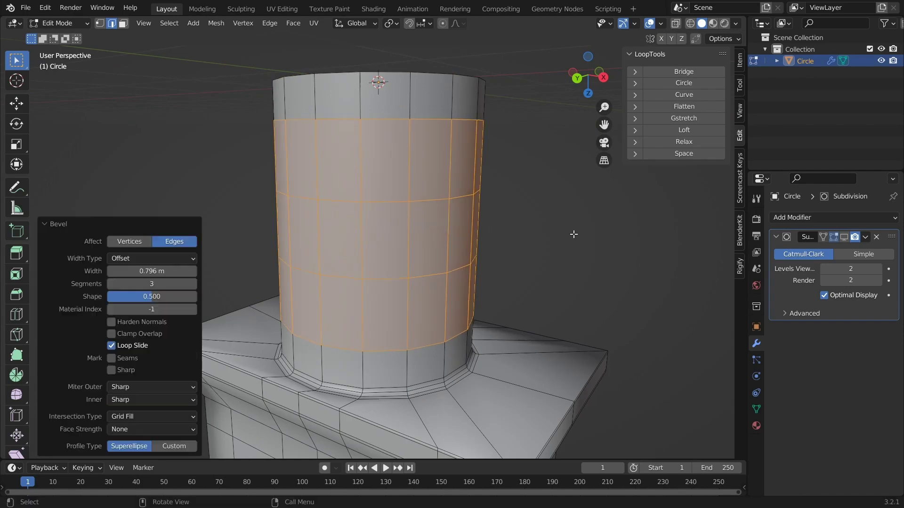
click(333, 147)
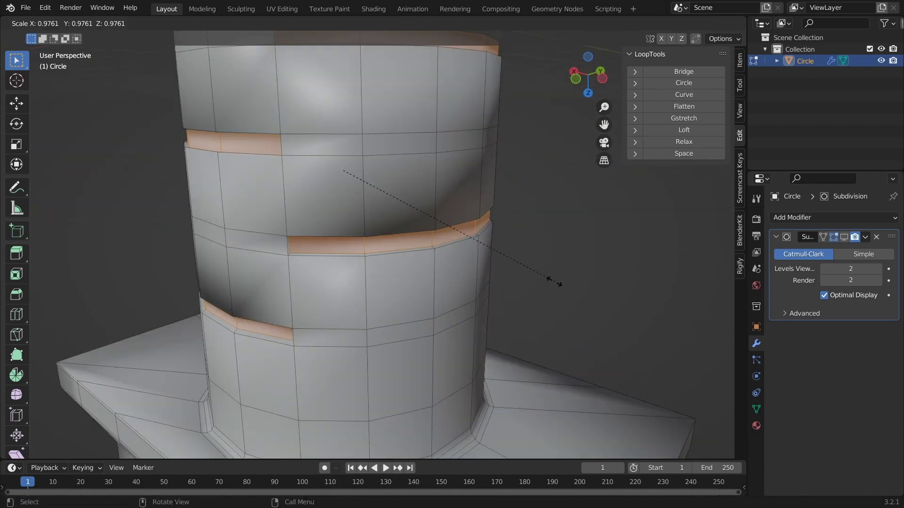
middle_drag(333, 147, 430, 294)
key(2)
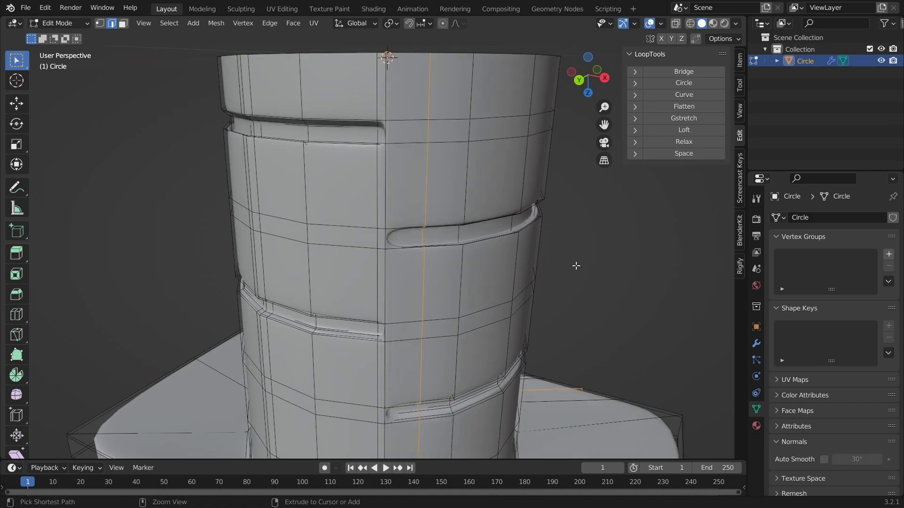
Step: Clear the edge selection and orbit slightly around the grooved neck
click(575, 265)
middle_drag(575, 266, 401, 198)
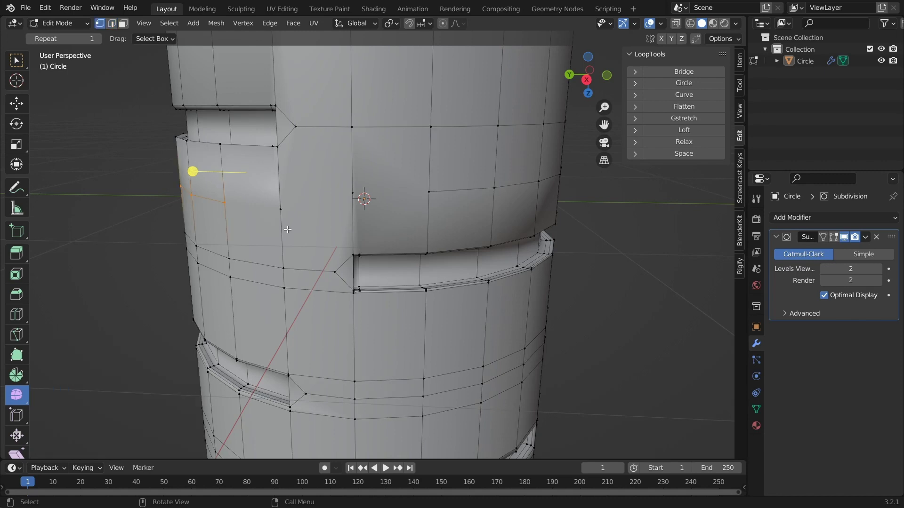
Step: Dissolve the stray vertices left at the groove ends on the neck
mouse_move(280, 191)
middle_down()
mouse_move(410, 262)
mouse_move(360, 259)
middle_up()
key(2)
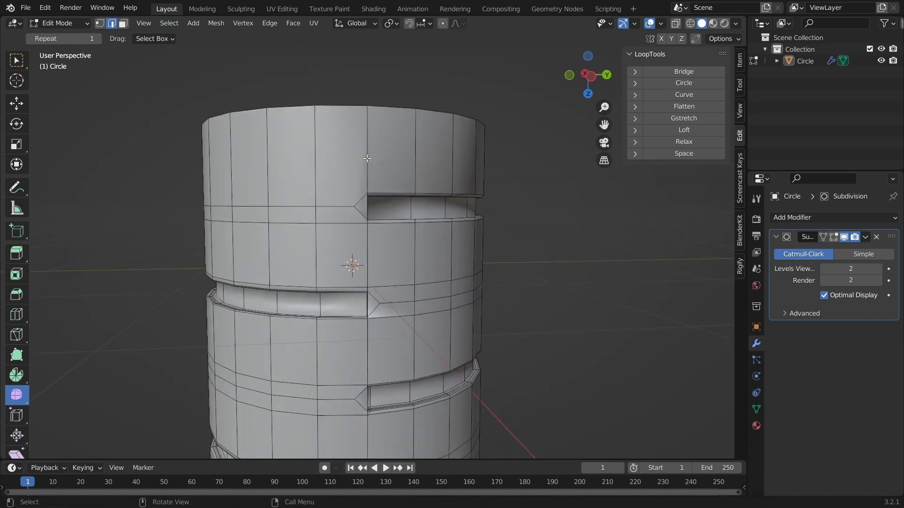
key(1)
middle_drag(359, 200, 439, 237)
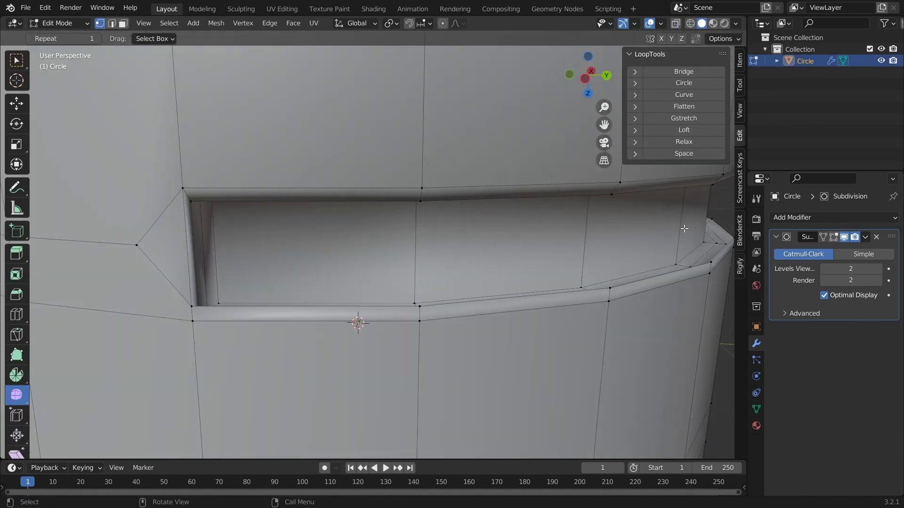
scroll(685, 227, down, 6)
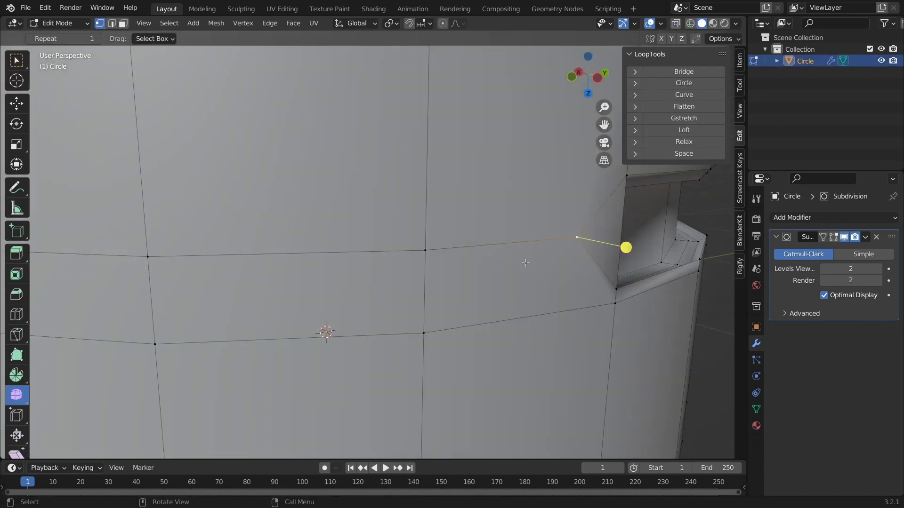
middle_drag(685, 227, 448, 247)
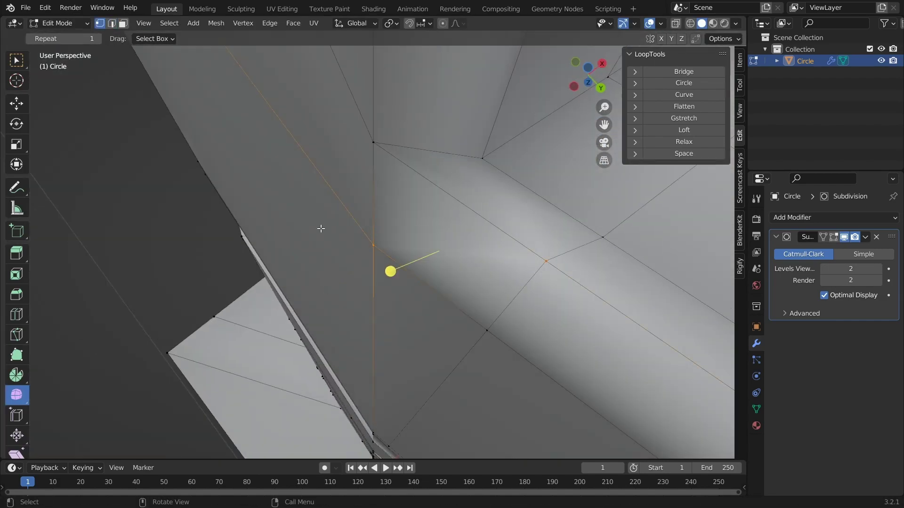
mouse_move(314, 236)
middle_down()
mouse_move(376, 382)
mouse_move(329, 276)
middle_up()
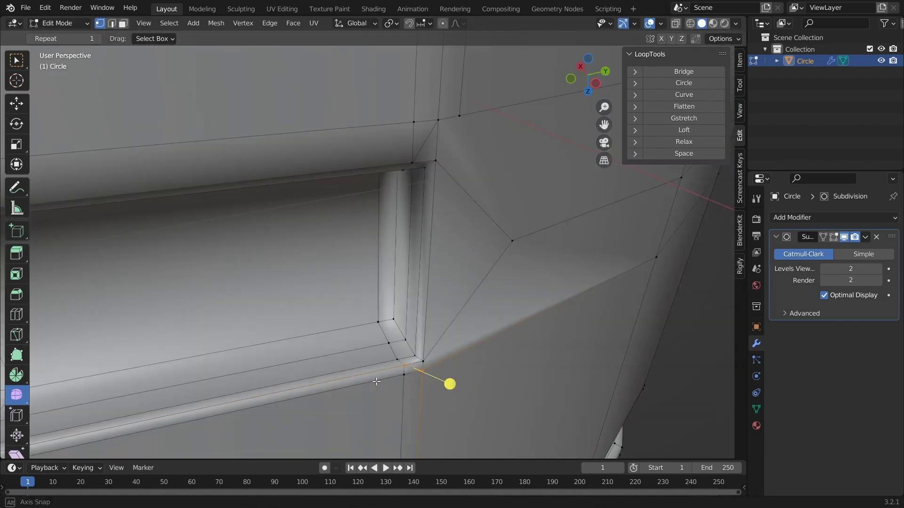
key(ctrl+x)
middle_drag(398, 236, 458, 262)
key(2)
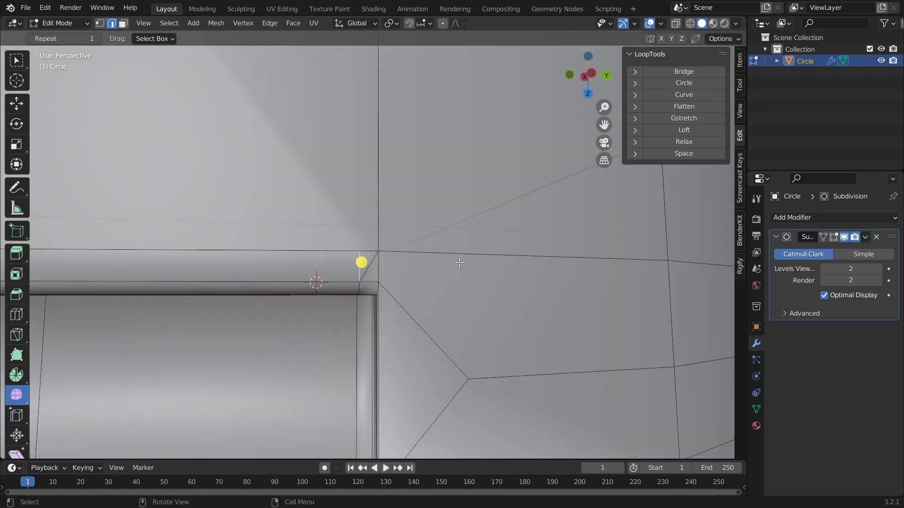